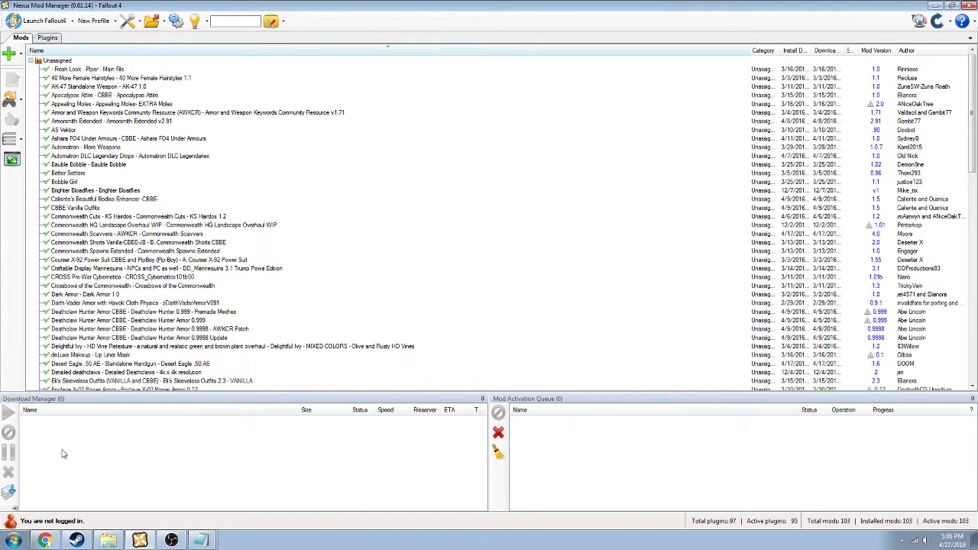
Step: From the Fallout 4 Nexus home, open the Nexus Mod Manager Open Beta page, then return to NMM
{"action": "left_click", "coordinate": [50, 540]}
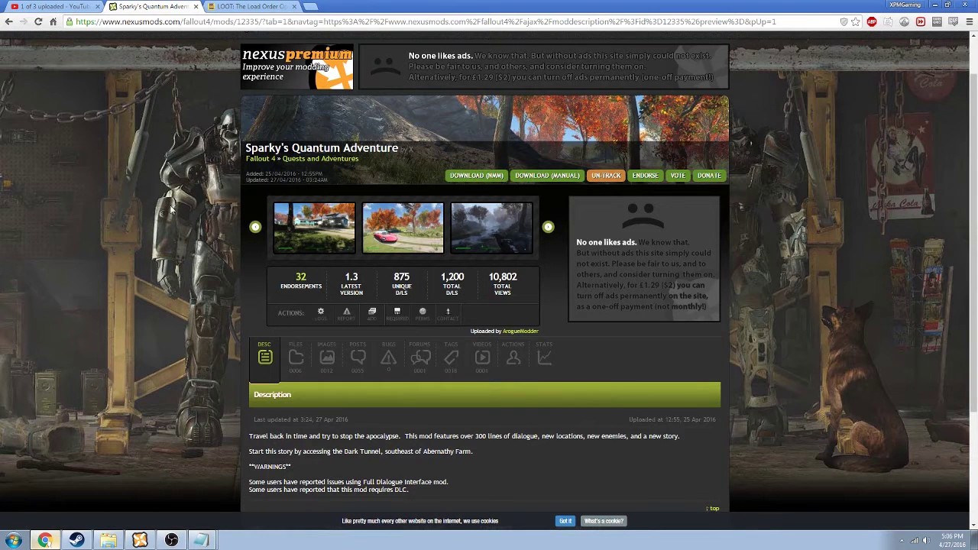
{"action": "scroll", "coordinate": [135, 226], "scroll_direction": "up", "scroll_amount": 1}
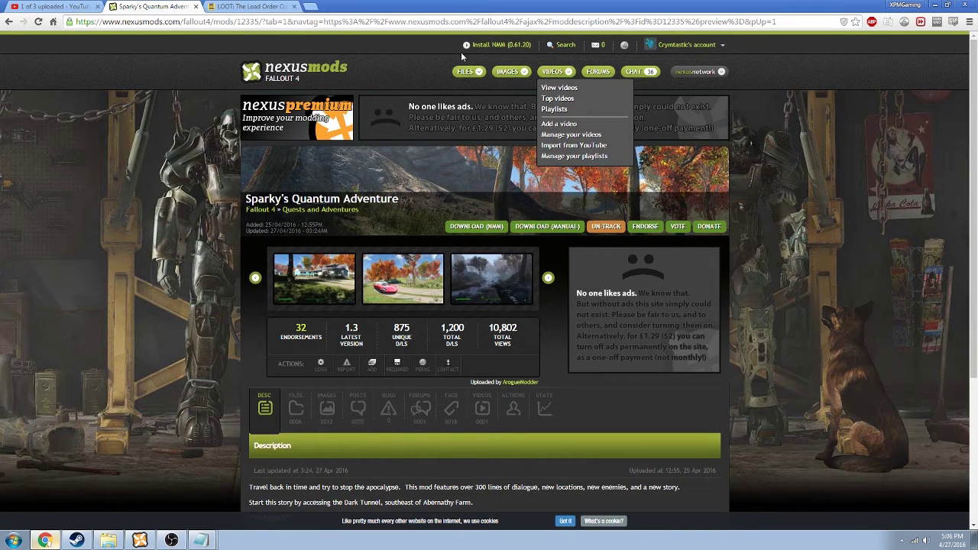
{"action": "left_click", "coordinate": [329, 79]}
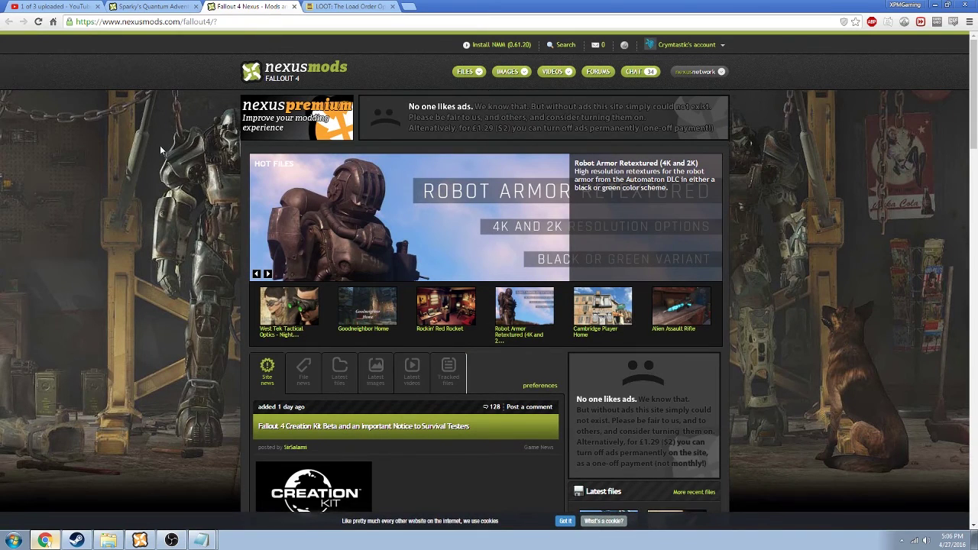
{"action": "left_click", "coordinate": [492, 46]}
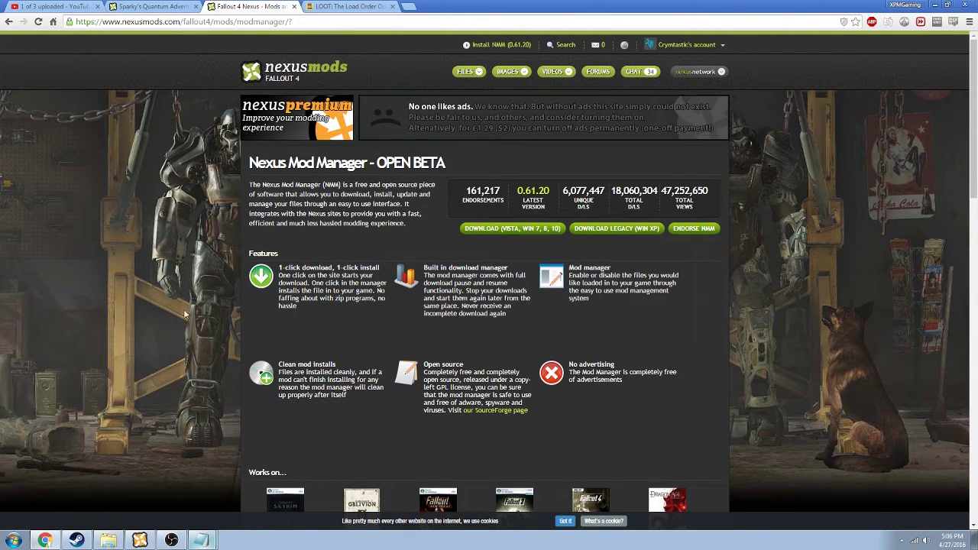
{"action": "left_click", "coordinate": [145, 541]}
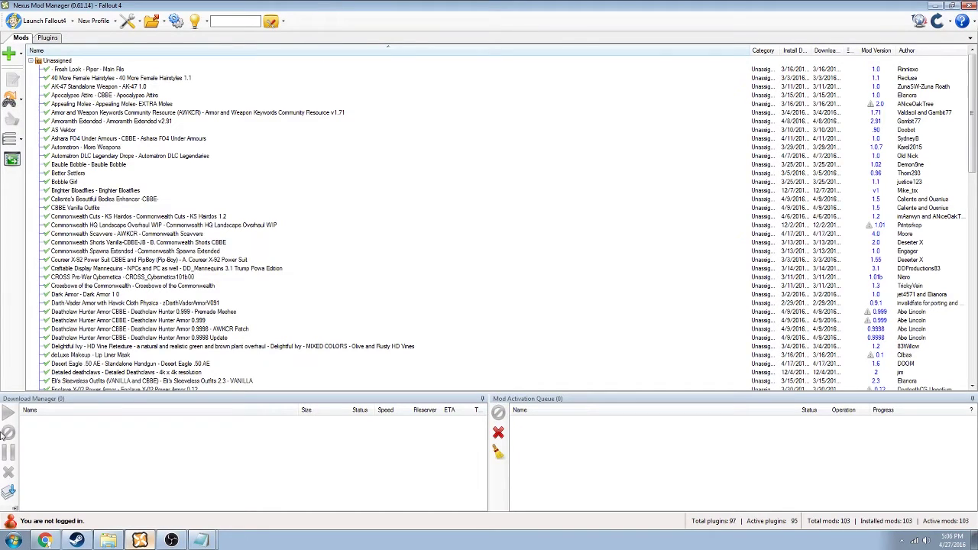
{"action": "left_click", "coordinate": [202, 540]}
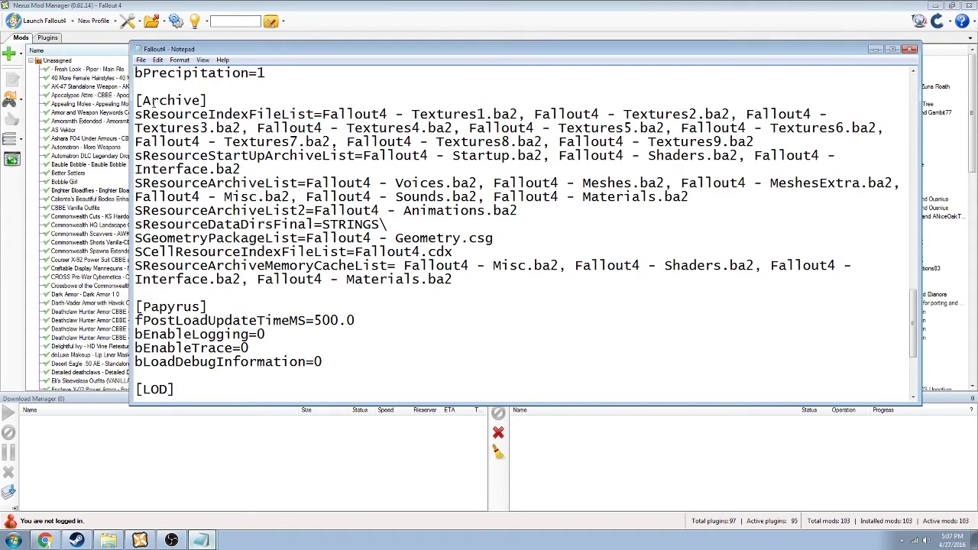
{"action": "left_click_drag", "start_coordinate": [205, 100], "coordinate": [127, 98]}
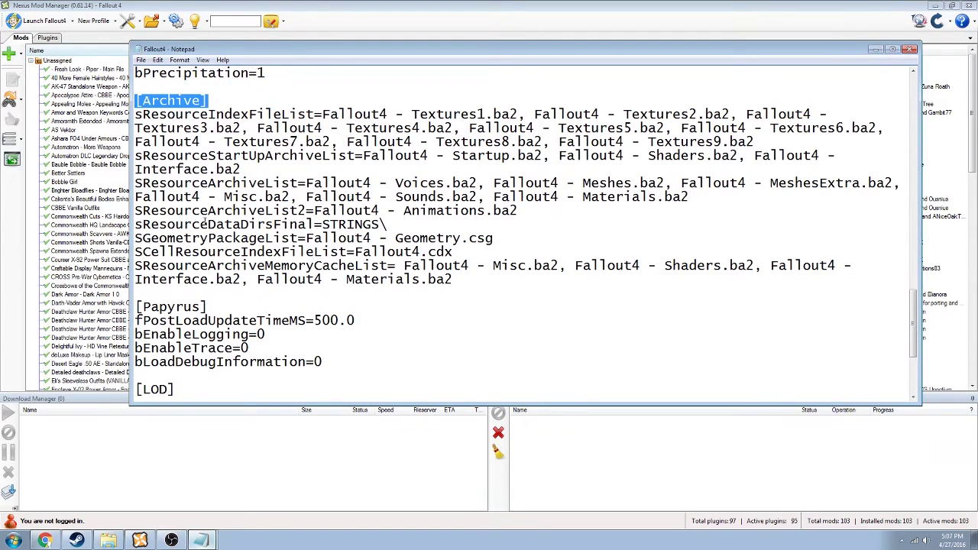
{"action": "left_click_drag", "start_coordinate": [142, 224], "coordinate": [387, 224]}
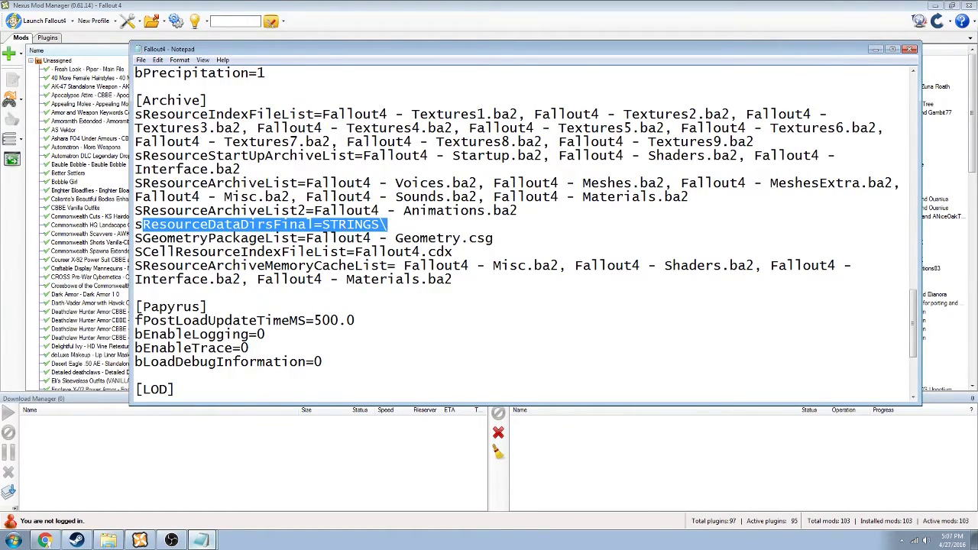
{"action": "left_click", "coordinate": [455, 293]}
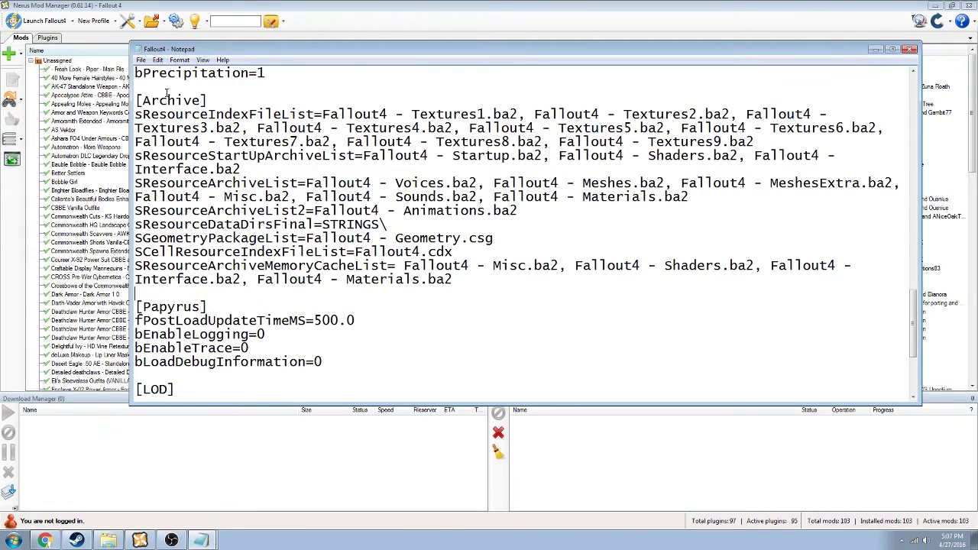
{"action": "left_click", "coordinate": [141, 60]}
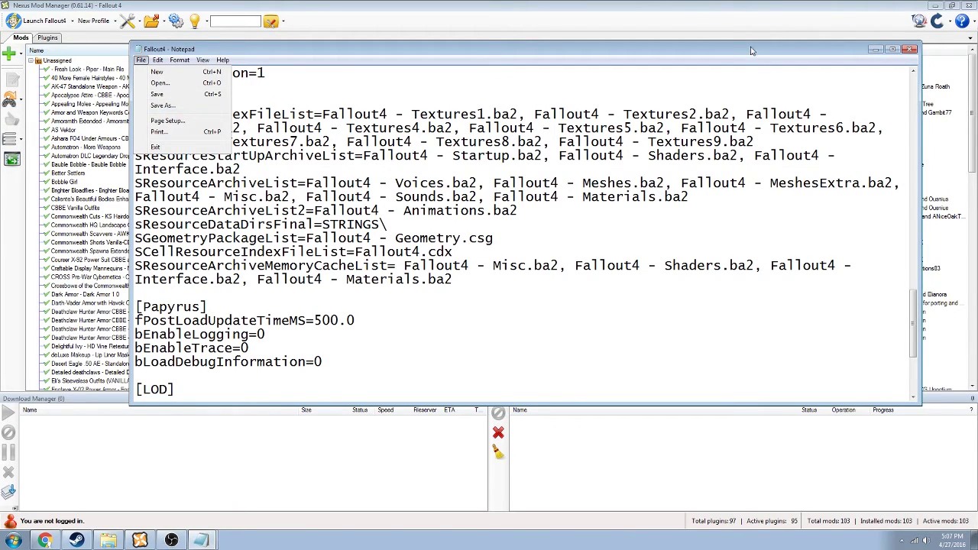
{"action": "left_click", "coordinate": [910, 50]}
{"action": "left_click", "coordinate": [911, 50]}
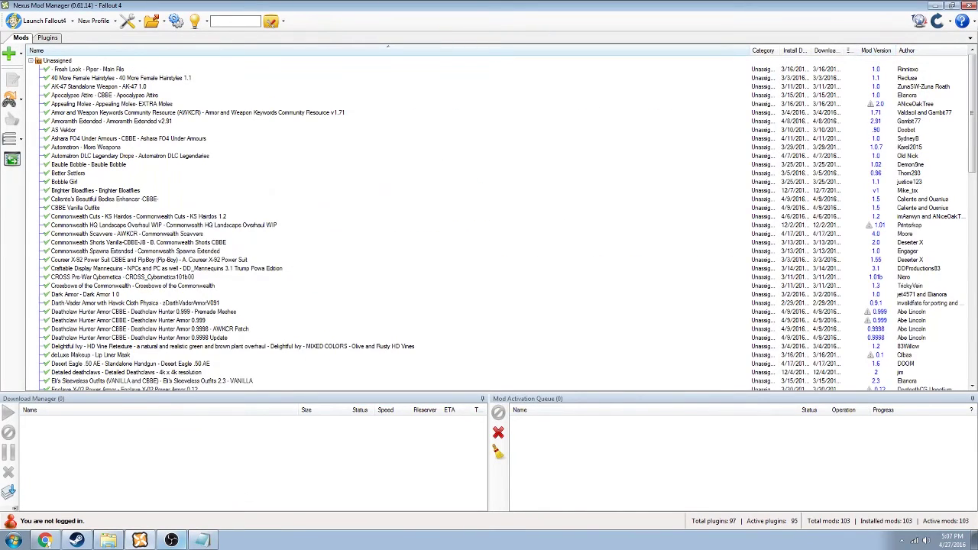
Step: Verify Fallout4Custom.ini's [Archive] block sets bInvalidateOlderFiles=1, then show NMM's wrench tools list
{"action": "left_click", "coordinate": [208, 542]}
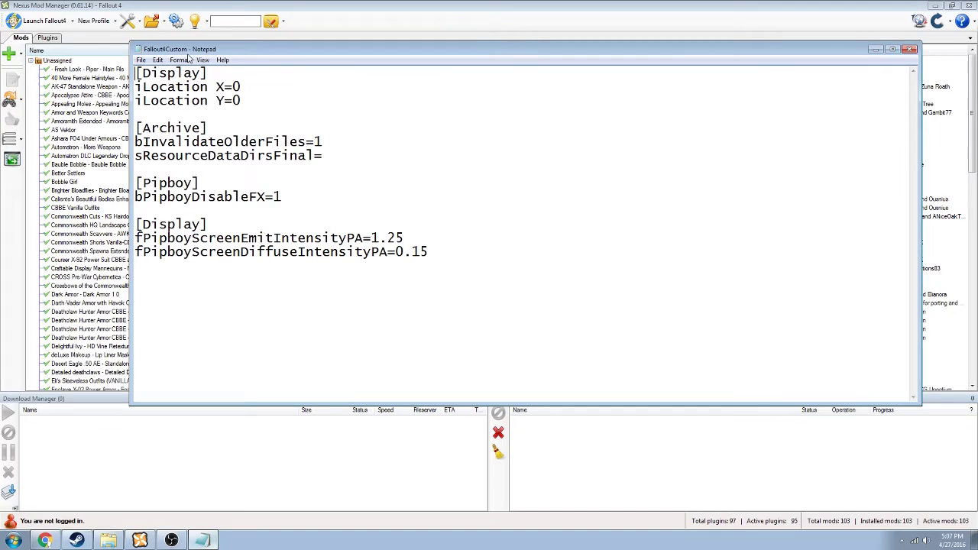
{"action": "left_click_drag", "start_coordinate": [136, 127], "coordinate": [339, 153]}
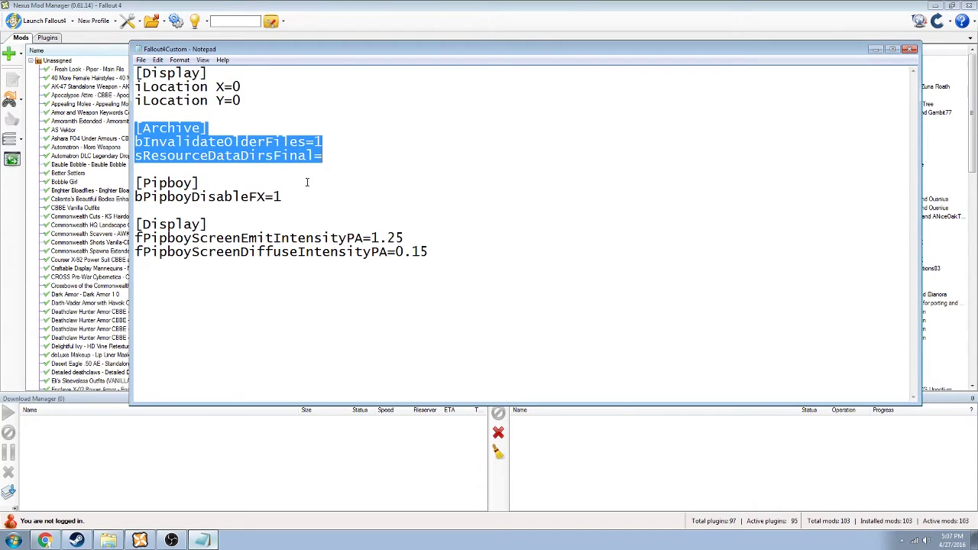
{"action": "left_click", "coordinate": [342, 10]}
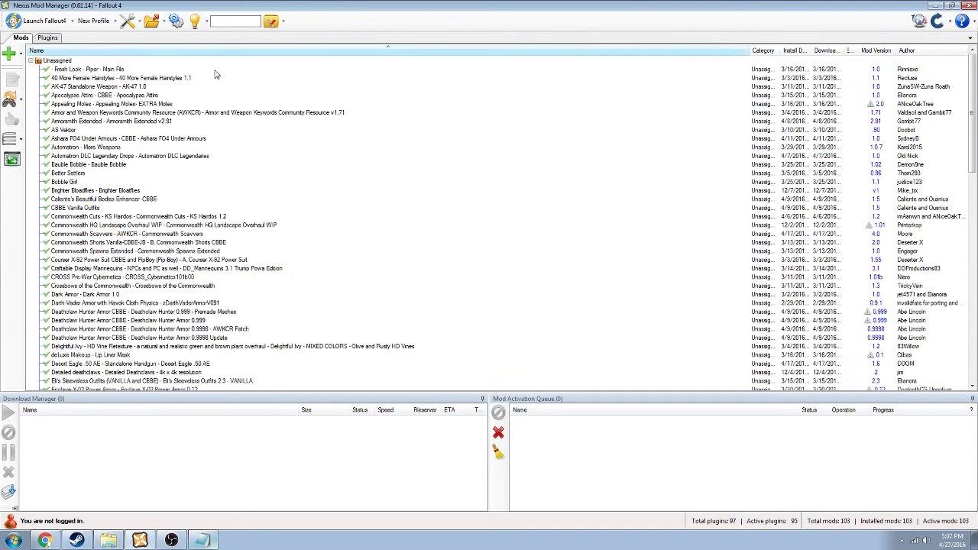
{"action": "left_click", "coordinate": [140, 28]}
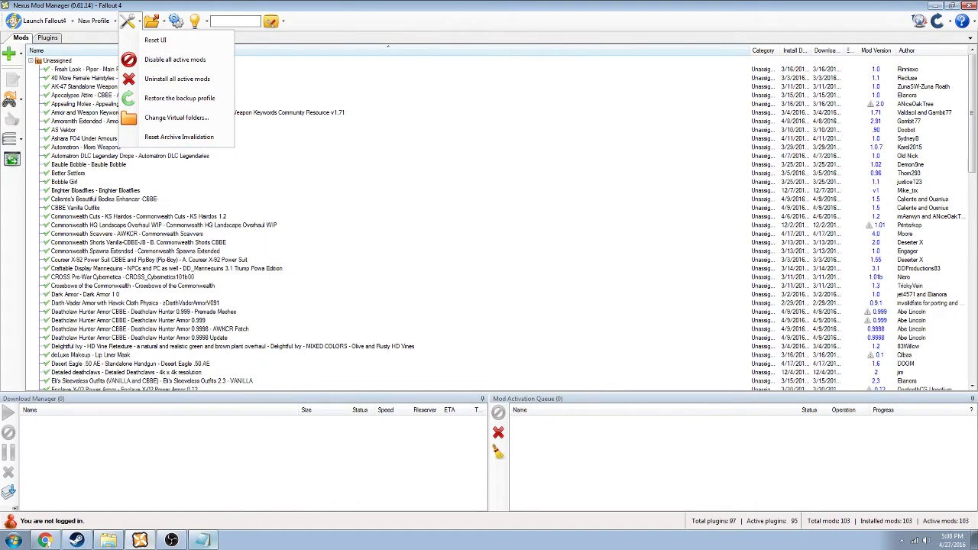
Step: Close the Fallout4Custom.ini Notepad window, leaving the NMM Fallout 4 mod list in view
{"action": "left_click", "coordinate": [202, 540]}
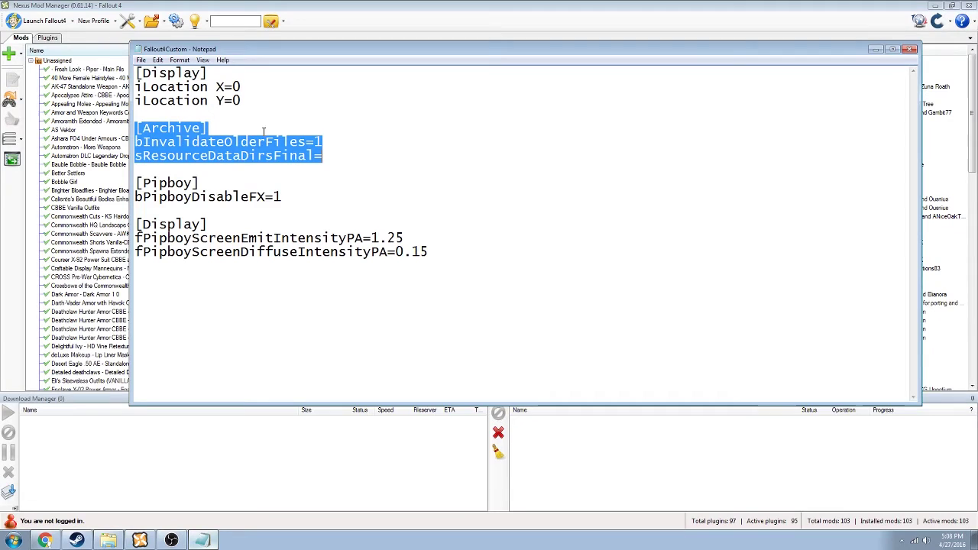
{"action": "left_click", "coordinate": [909, 50]}
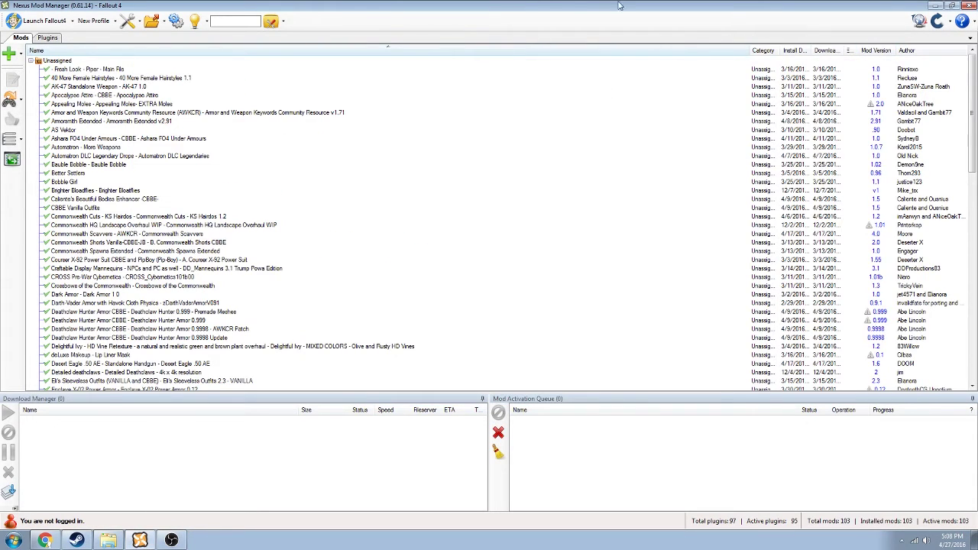
Step: In Chrome's Sparky's Quantum Adventure tab, browse the Images and Files tabs, then return to the description
{"action": "left_click", "coordinate": [47, 541]}
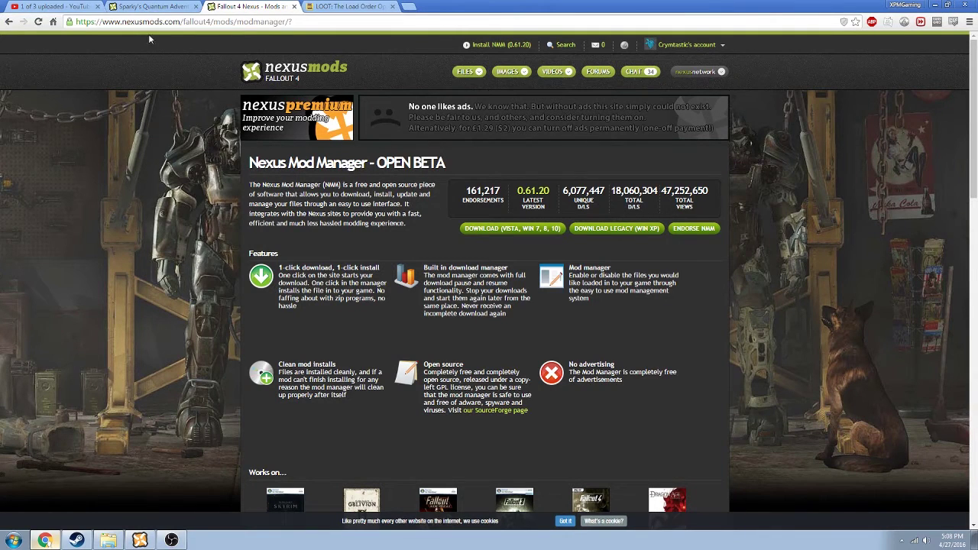
{"action": "left_click", "coordinate": [157, 6]}
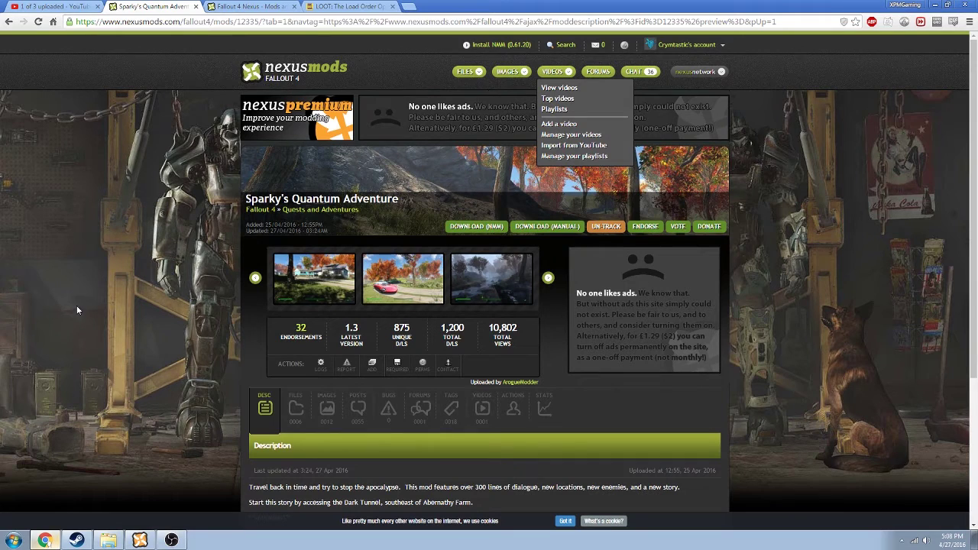
{"action": "scroll", "coordinate": [81, 299], "scroll_direction": "down", "scroll_amount": 2}
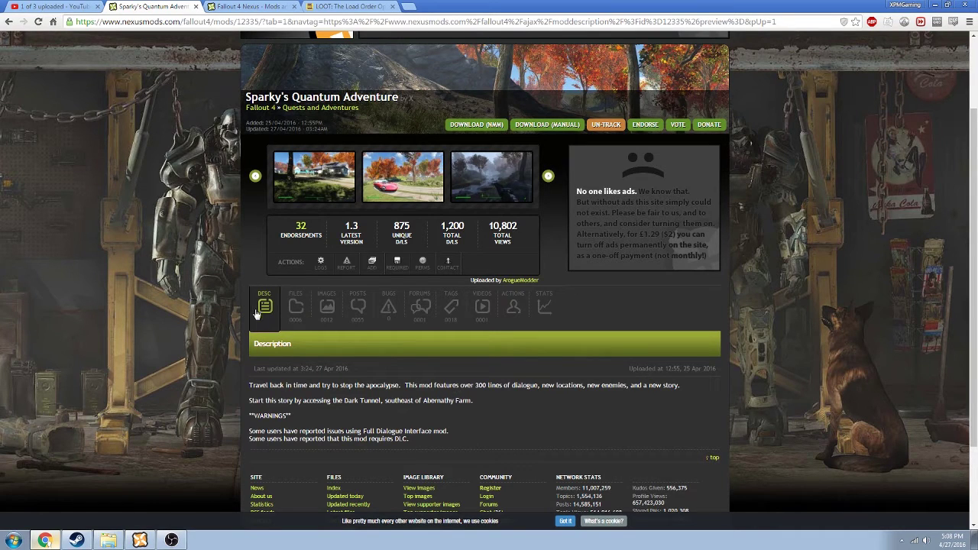
{"action": "left_click", "coordinate": [328, 308]}
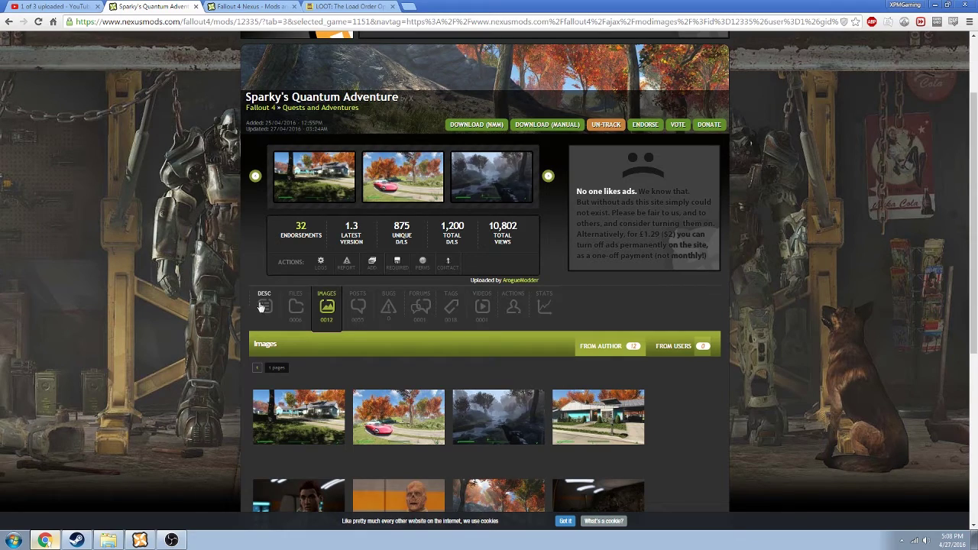
{"action": "left_click", "coordinate": [295, 306]}
{"action": "scroll", "coordinate": [254, 388], "scroll_direction": "down", "scroll_amount": 4}
{"action": "scroll", "coordinate": [336, 438], "scroll_direction": "up", "scroll_amount": 4}
{"action": "scroll", "coordinate": [330, 334], "scroll_direction": "down", "scroll_amount": 5}
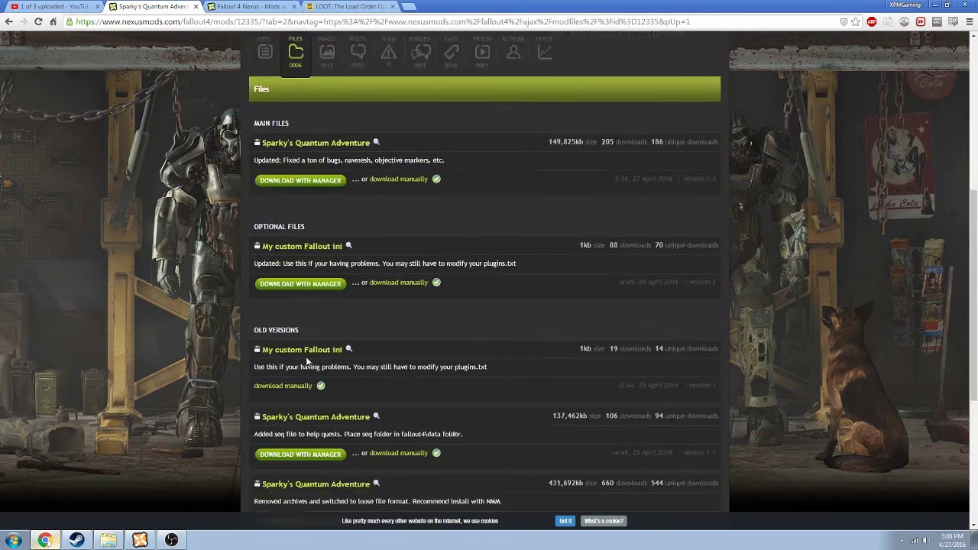
{"action": "scroll", "coordinate": [309, 369], "scroll_direction": "up", "scroll_amount": 1}
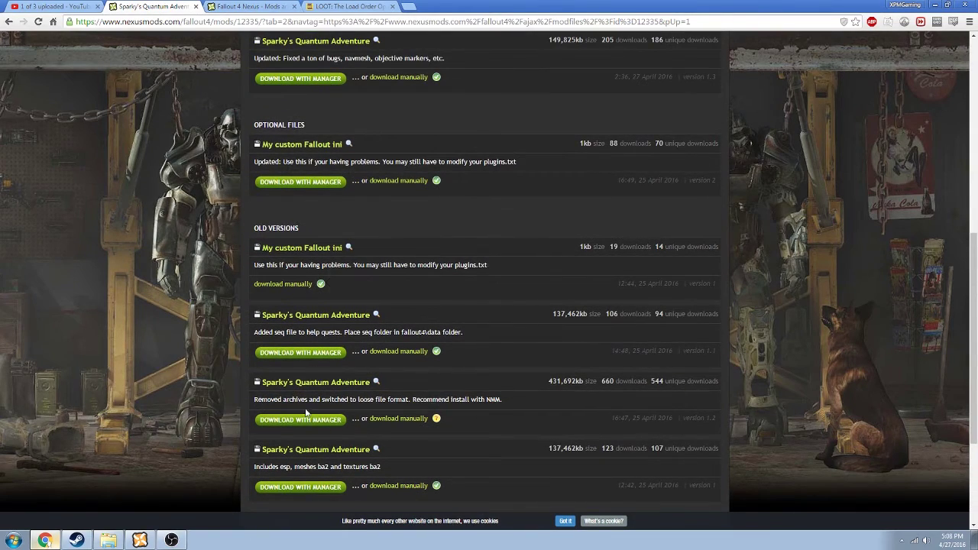
{"action": "scroll", "coordinate": [309, 370], "scroll_direction": "up", "scroll_amount": 2}
{"action": "scroll", "coordinate": [294, 227], "scroll_direction": "up", "scroll_amount": 2}
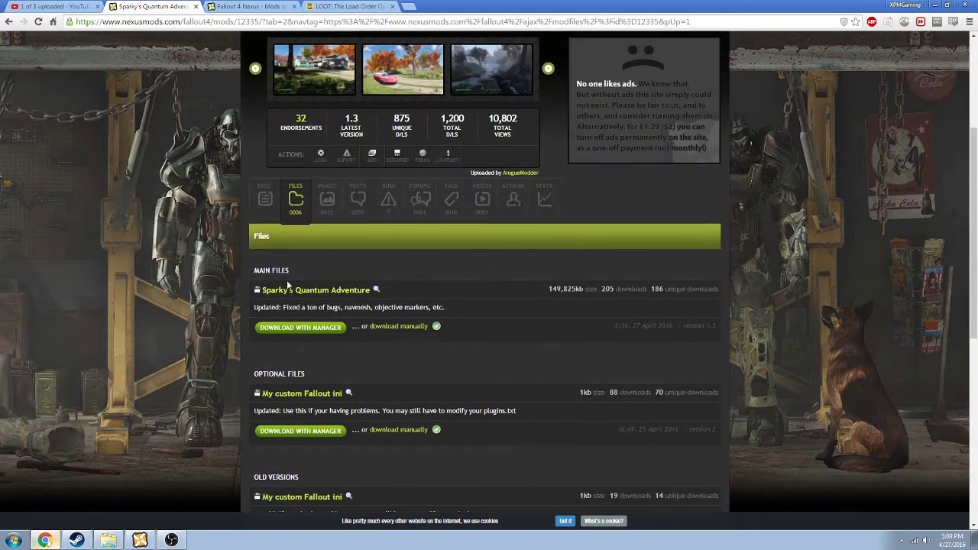
{"action": "left_click", "coordinate": [262, 196]}
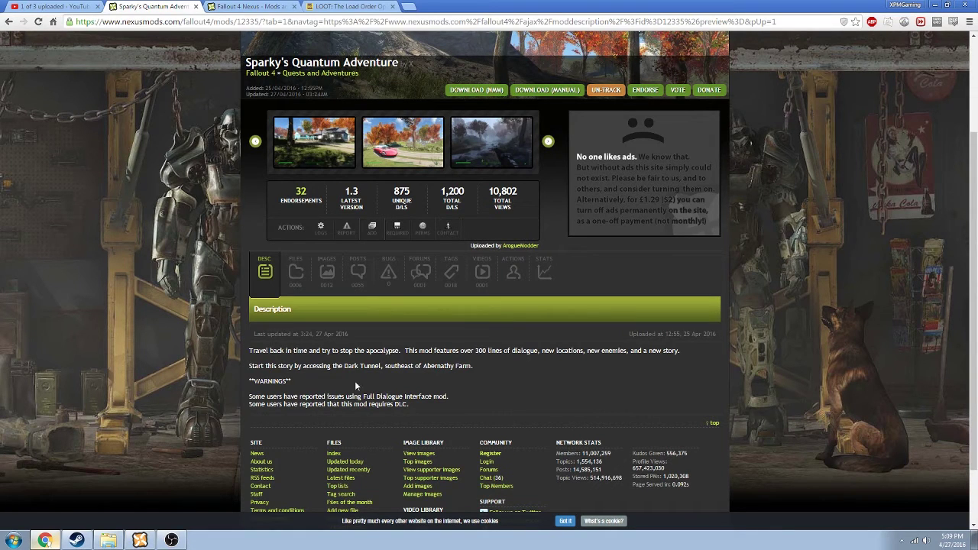
Step: Review the mod's warnings about Full Dialogue Interface conflicts and the possible DLC requirement
{"action": "left_click_drag", "start_coordinate": [248, 381], "coordinate": [427, 403]}
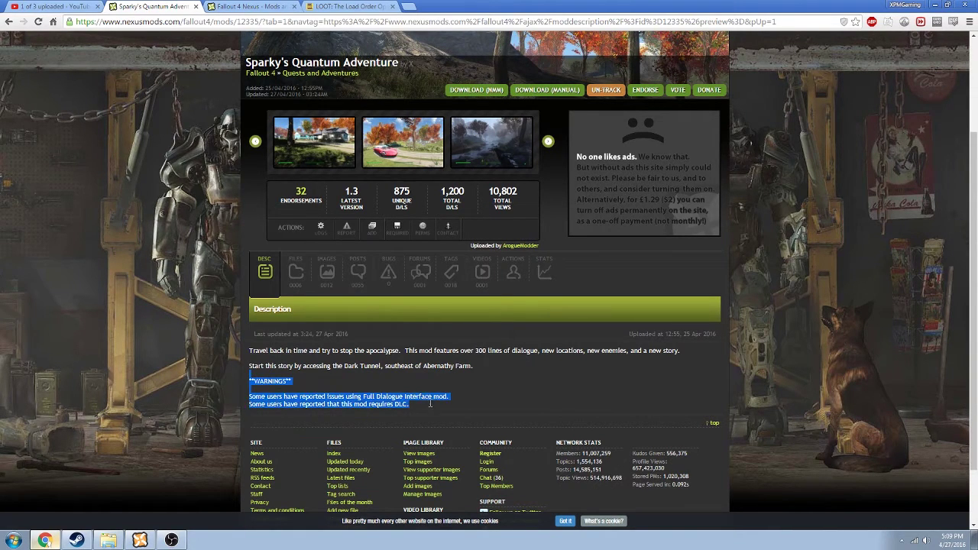
{"action": "left_click", "coordinate": [349, 411]}
{"action": "left_click_drag", "start_coordinate": [365, 396], "coordinate": [432, 397]}
{"action": "left_click", "coordinate": [431, 414]}
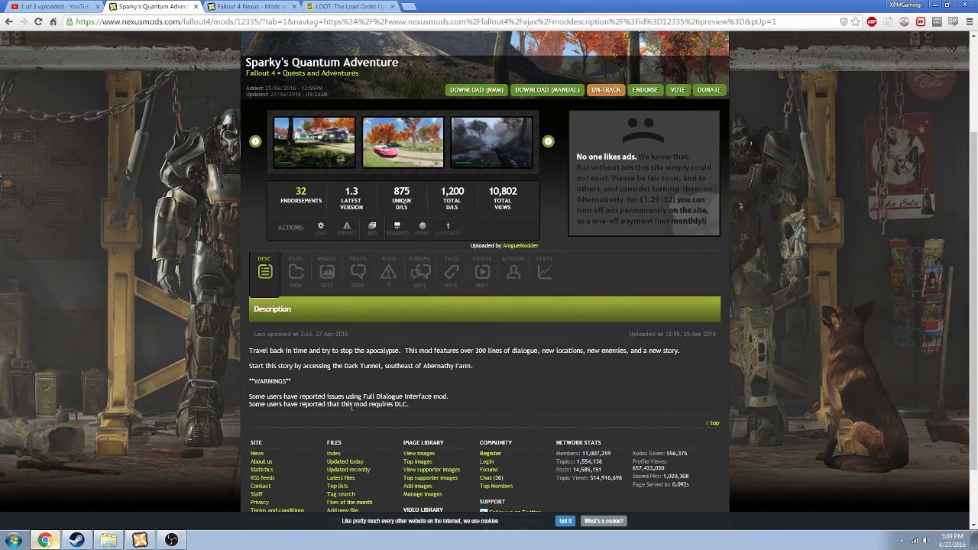
{"action": "left_click_drag", "start_coordinate": [352, 404], "coordinate": [429, 404]}
{"action": "left_click", "coordinate": [428, 408]}
Step: Download the main file with NMM and confirm it appears in NMM's Download Manager
{"action": "left_click", "coordinate": [297, 282]}
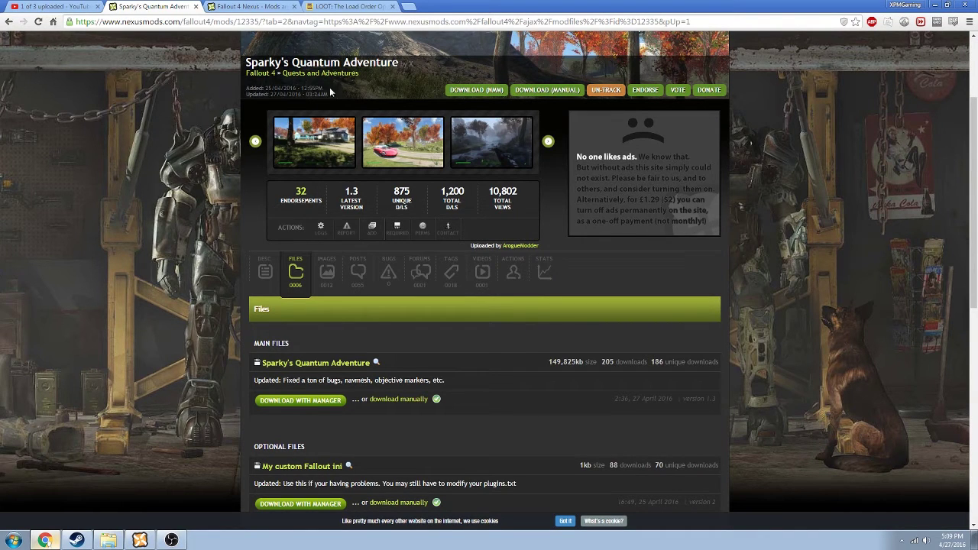
{"action": "left_click", "coordinate": [470, 91]}
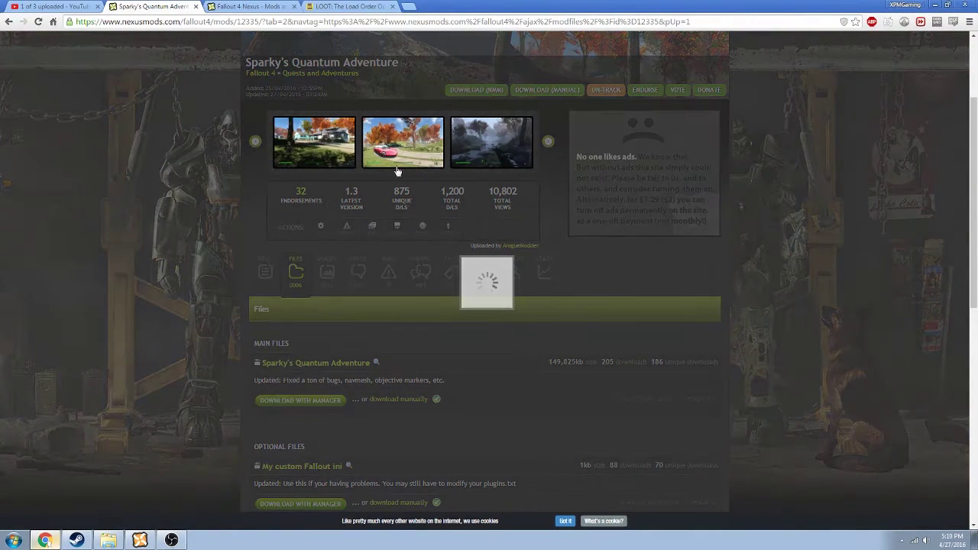
{"action": "left_click", "coordinate": [140, 540]}
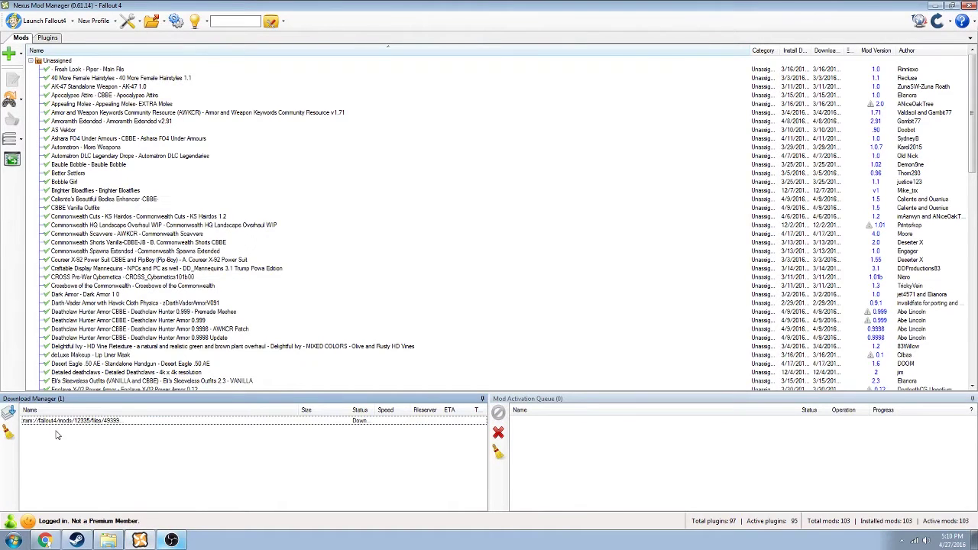